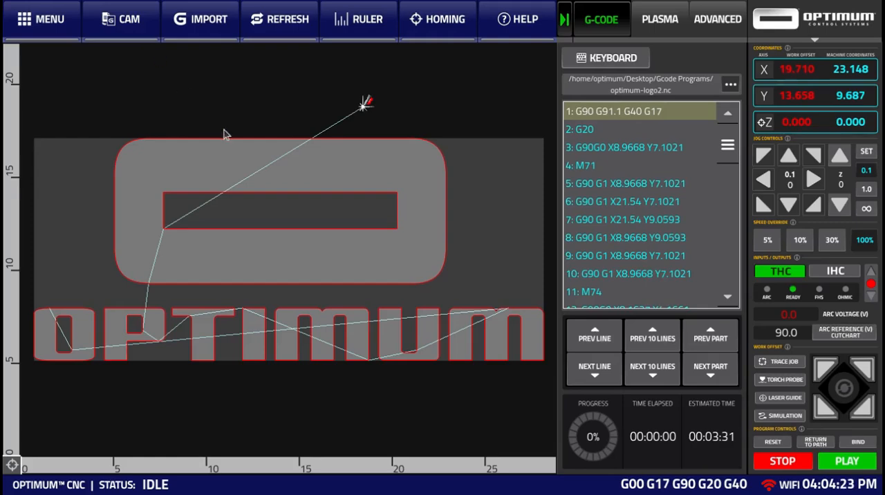
# Step: In the CAM shape library, choose the ring template and set its external diameter to 4
pyautogui.click(123, 25)
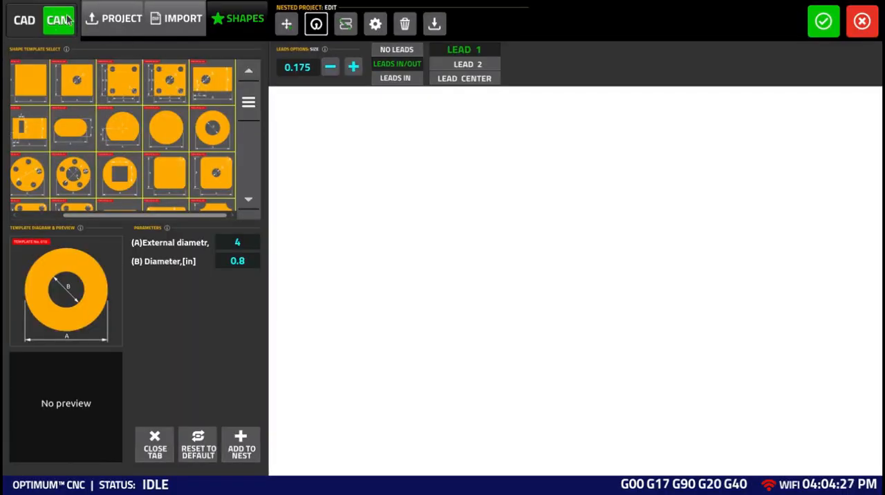
pyautogui.click(212, 128)
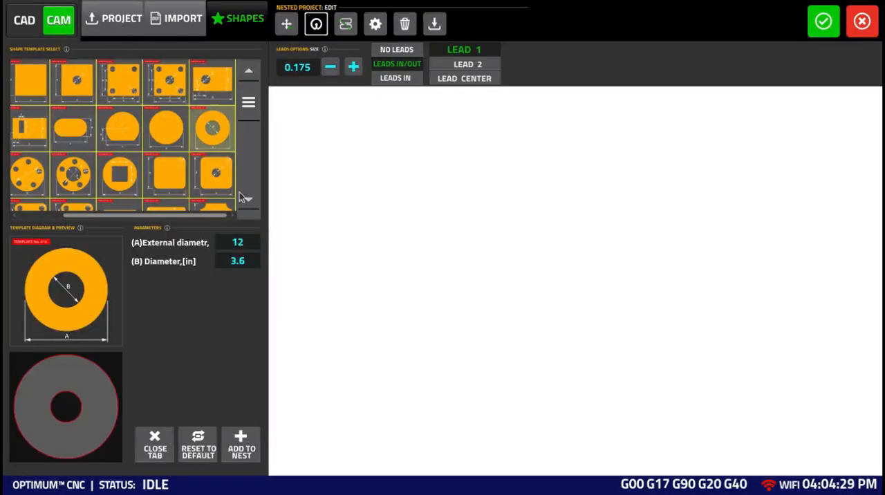
pyautogui.click(239, 241)
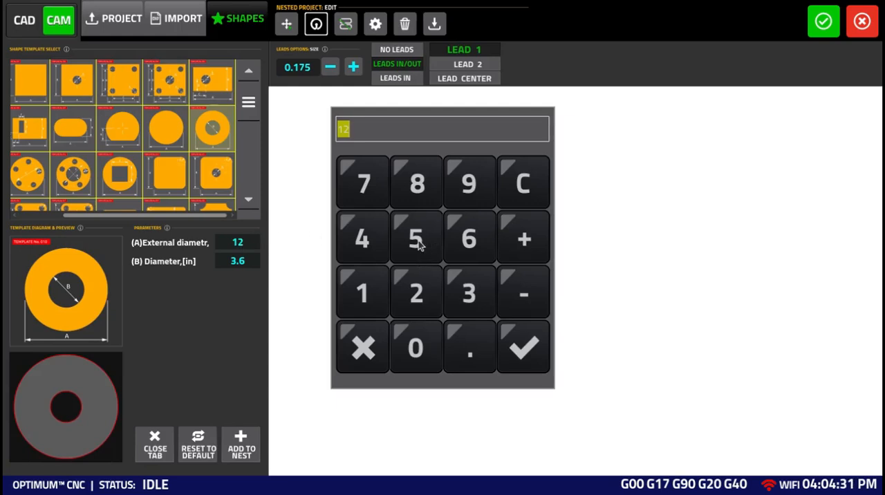
pyautogui.click(353, 247)
pyautogui.click(519, 338)
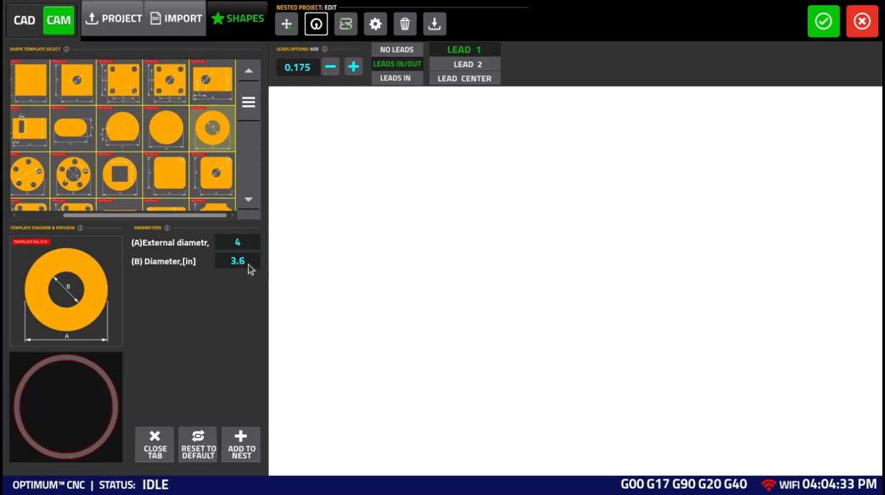
# Step: Set the ring's inner diameter to 0.8 in and add the part to the nest
pyautogui.click(248, 263)
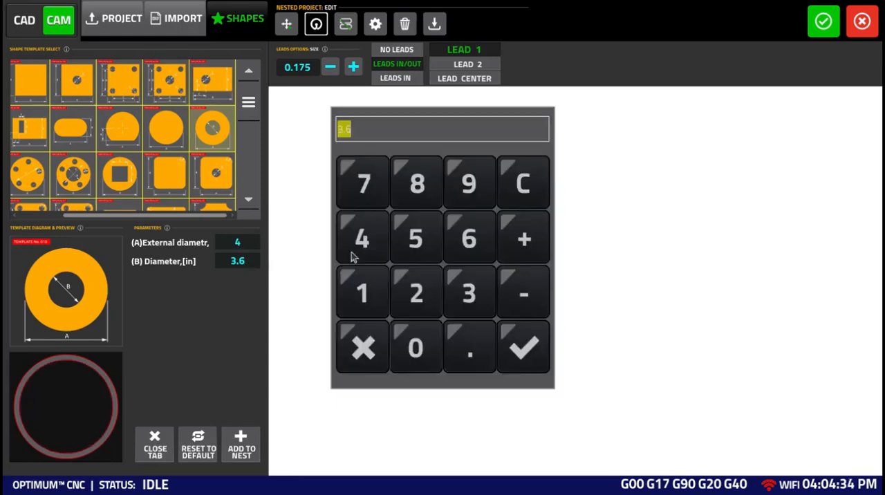
pyautogui.click(418, 343)
pyautogui.click(469, 347)
pyautogui.click(416, 184)
pyautogui.click(518, 338)
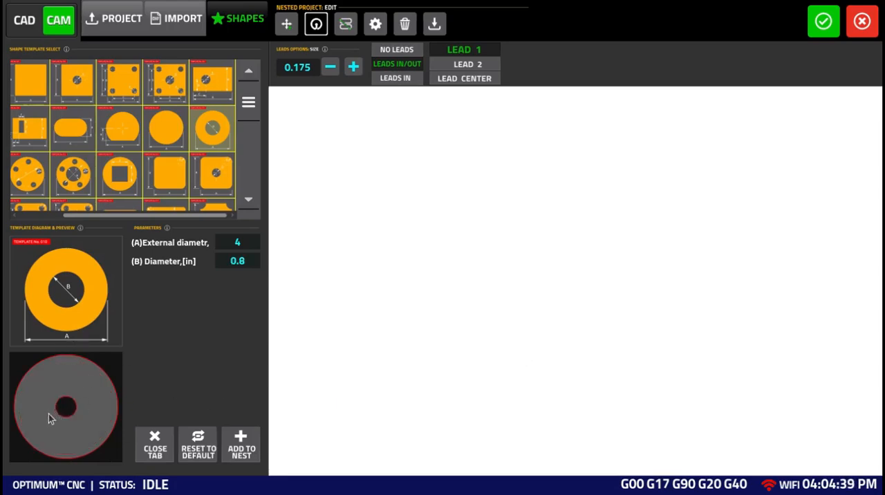
pyautogui.click(234, 446)
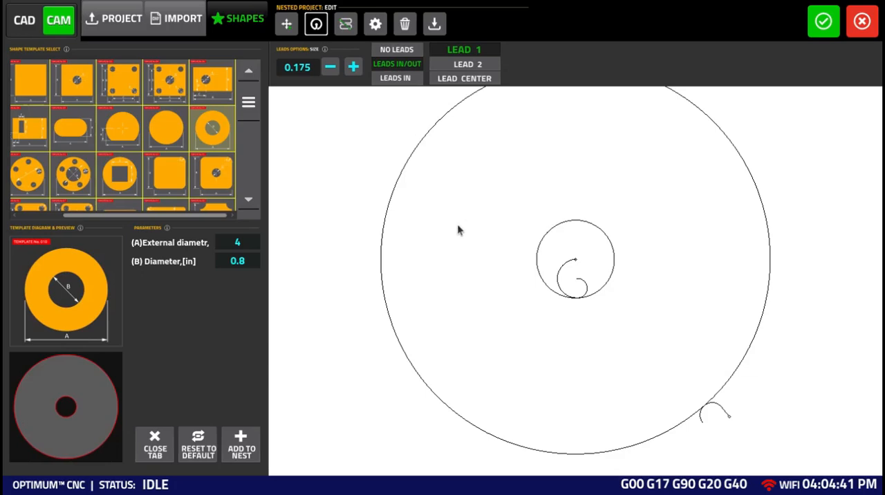
# Step: Examine the lead type, style and size assigned to the ring's outer circle and its inner hole
pyautogui.click(690, 325)
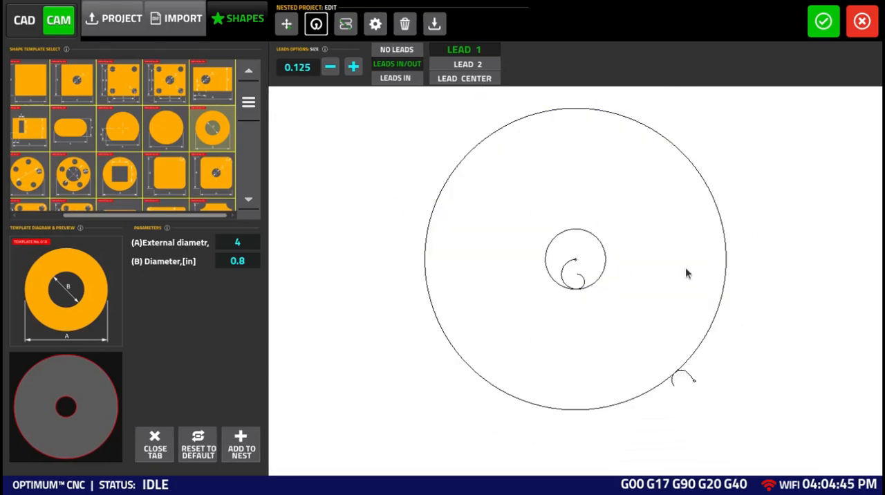
pyautogui.click(710, 284)
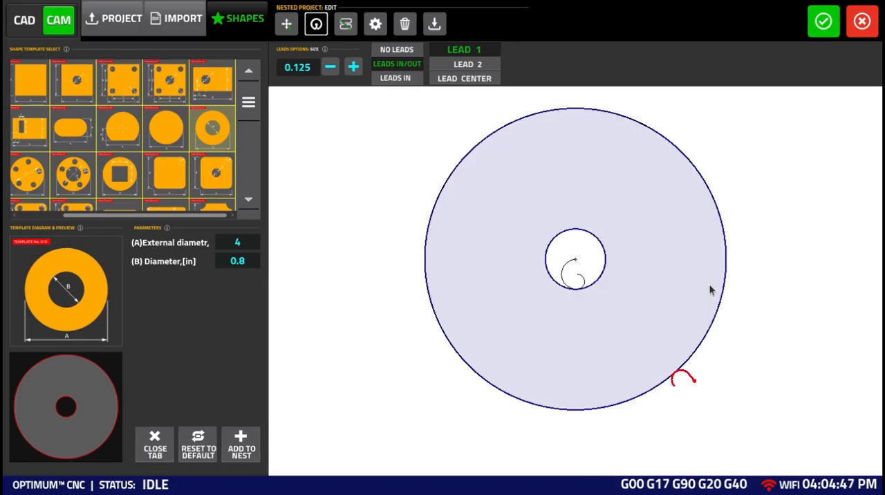
pyautogui.click(594, 273)
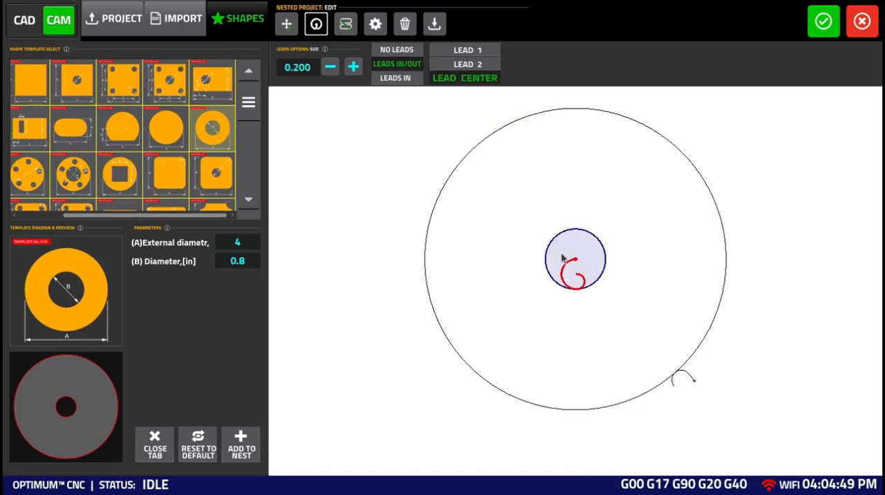
pyautogui.click(412, 185)
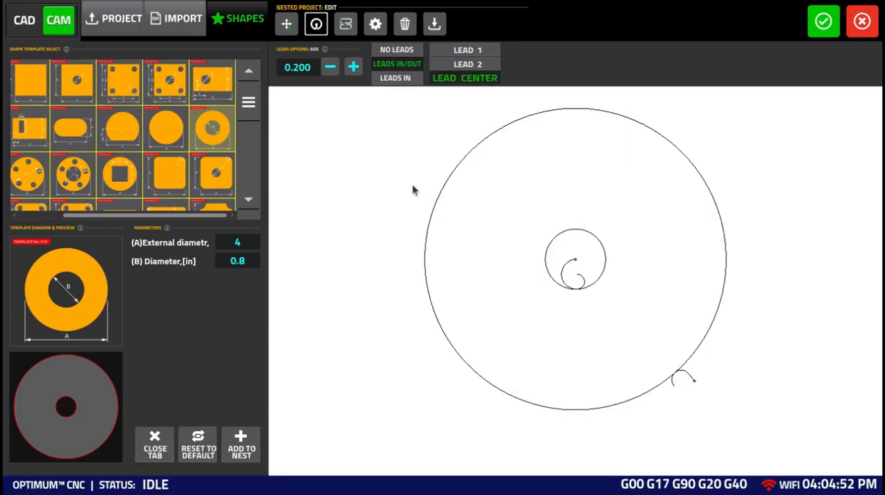
pyautogui.click(672, 364)
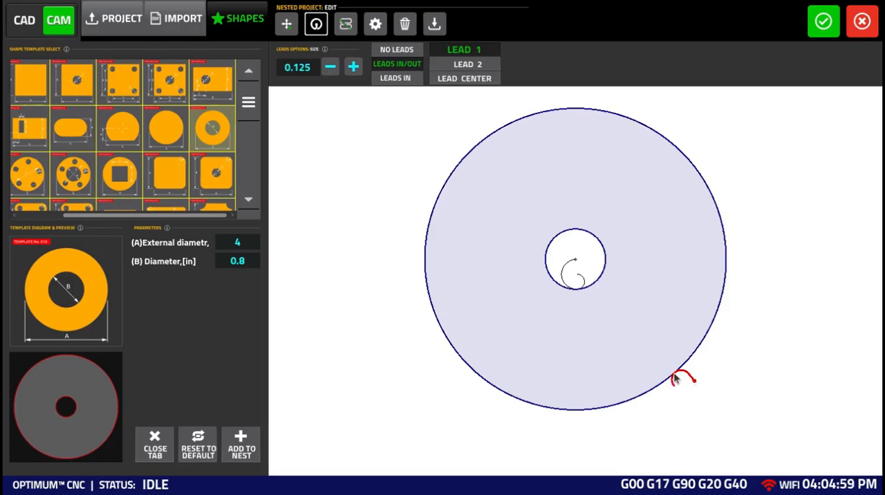
pyautogui.click(438, 159)
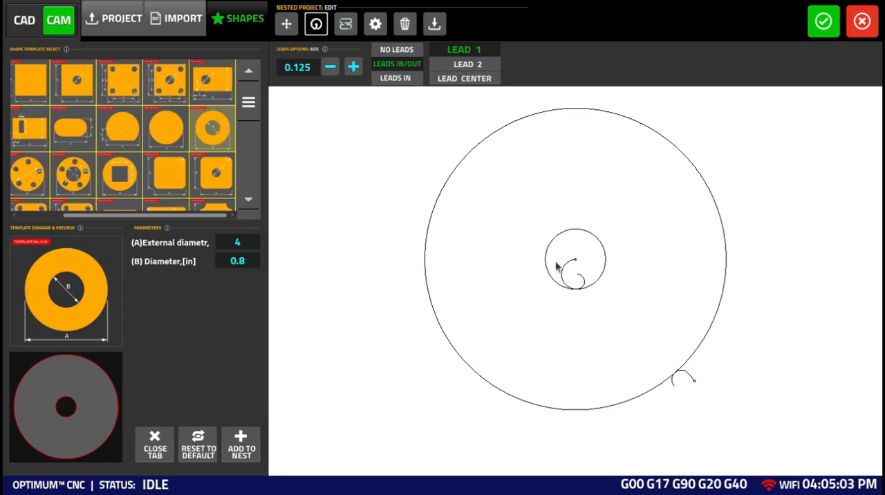
pyautogui.click(286, 24)
pyautogui.click(313, 24)
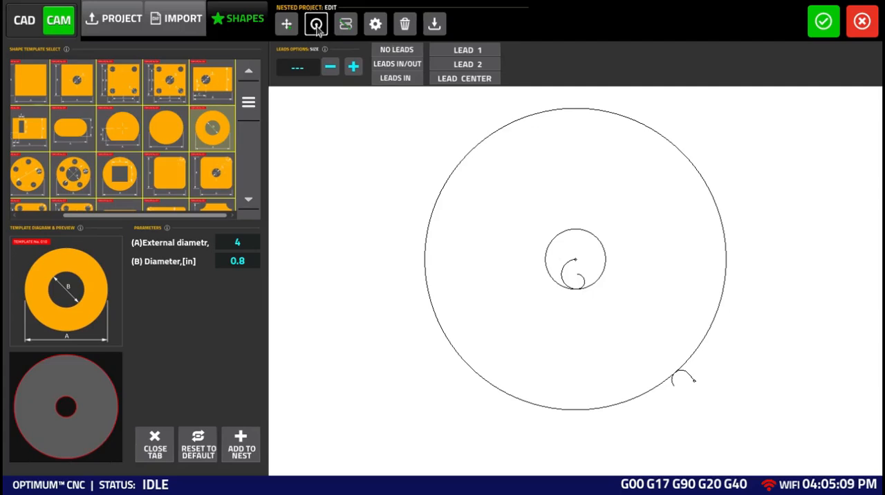
# Step: Move the outer circle's lead to the circle's right side and set the lead size to 0.181
pyautogui.click(697, 349)
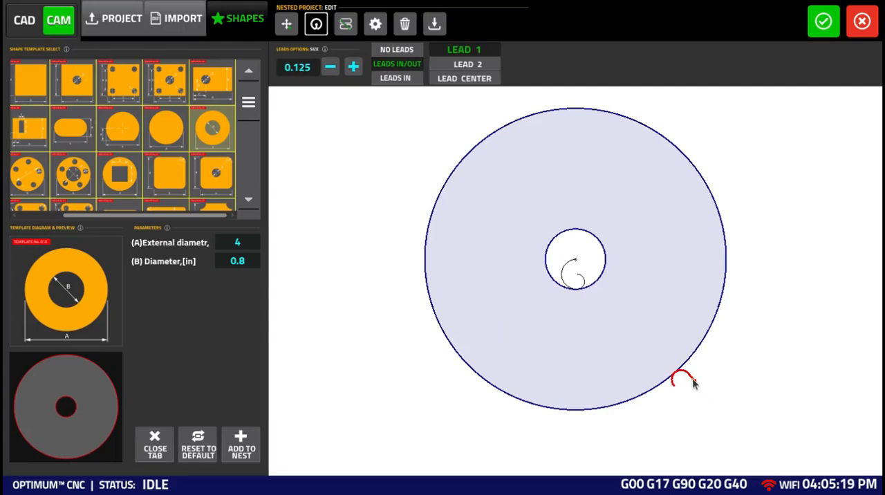
pyautogui.moveTo(694, 384); pyautogui.dragTo(737, 272)
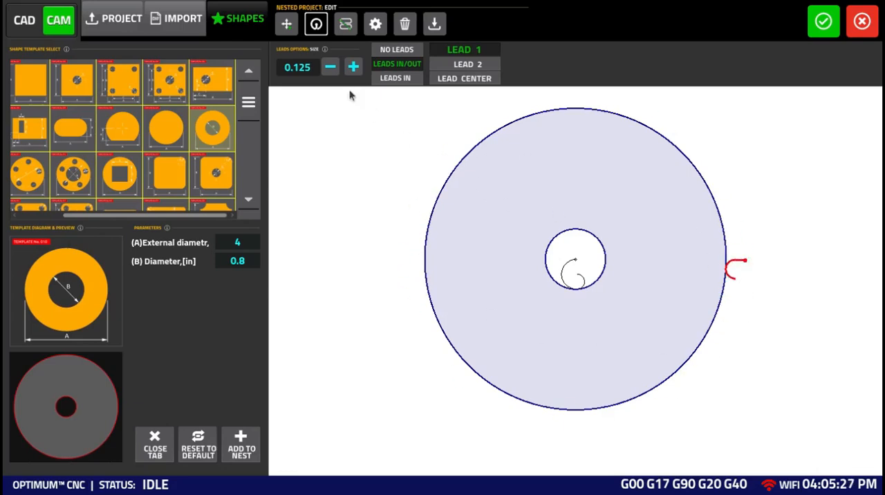
pyautogui.click(352, 66)
pyautogui.click(352, 67)
pyautogui.click(352, 66)
pyautogui.click(330, 67)
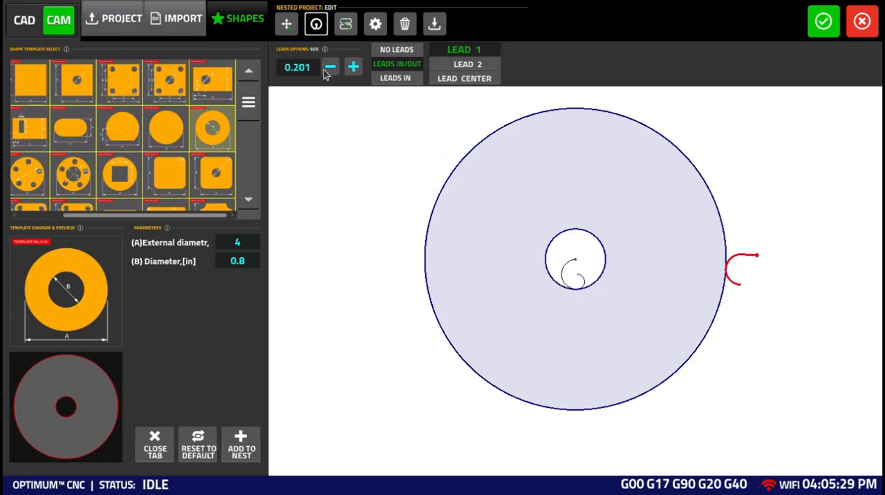
pyautogui.click(330, 67)
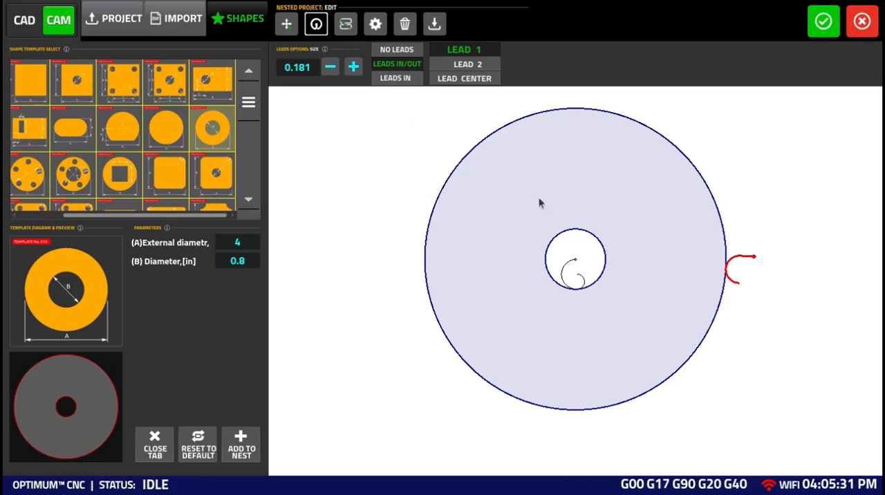
# Step: Relocate the outer circle's lead to the circle's left side and set its size to 0.148
pyautogui.scroll(-1, 755, 310)
pyautogui.scroll(-4, 755, 308)
pyautogui.scroll(5, 755, 308)
pyautogui.scroll(-8, 756, 312)
pyautogui.scroll(-1, 756, 312)
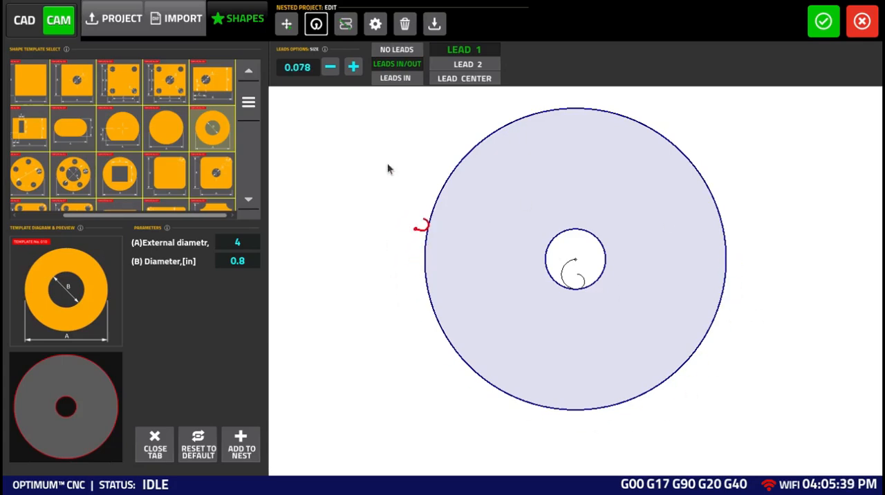
pyautogui.scroll(5, 401, 288)
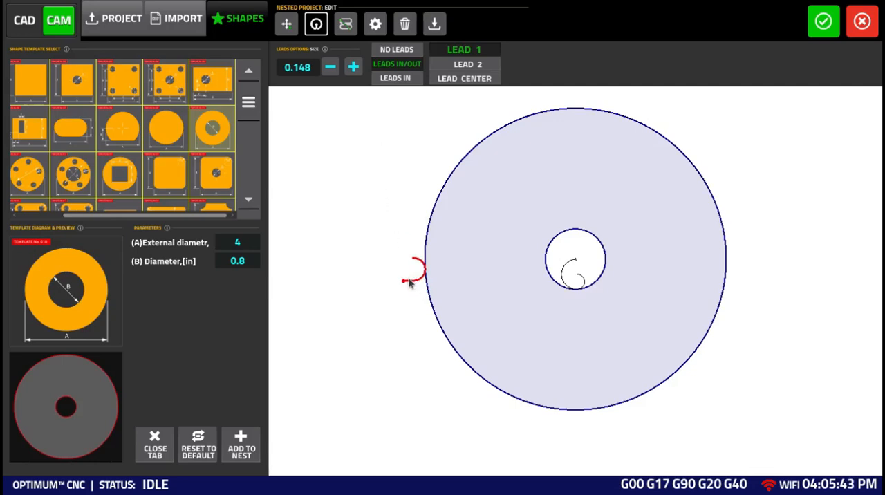
# Step: Try Leads In and No Leads on the outer circle, and restore Leads In/Out
pyautogui.click(391, 79)
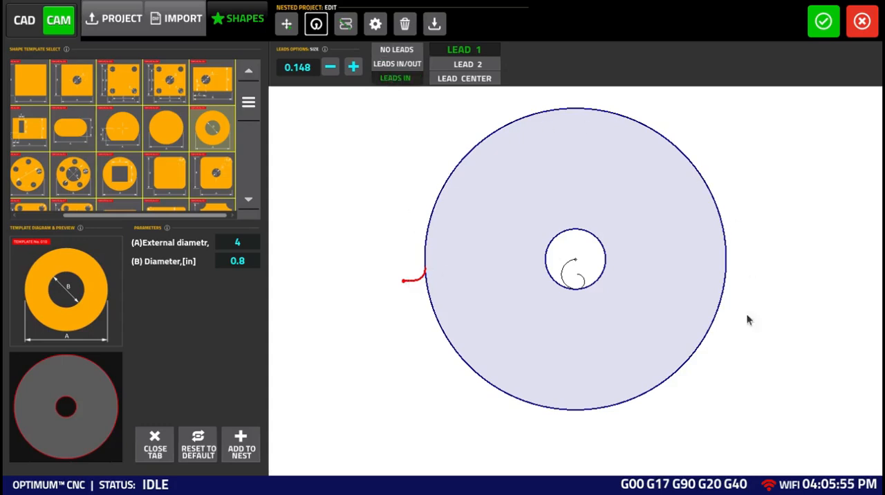
pyautogui.click(394, 51)
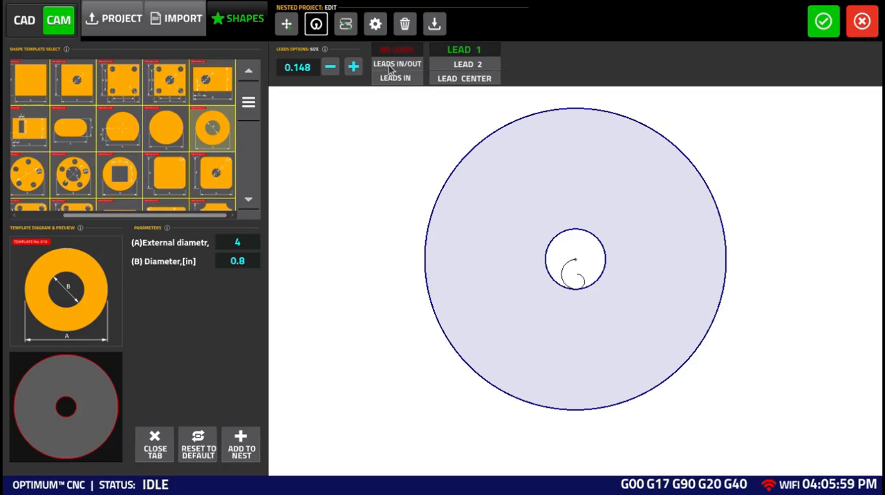
pyautogui.click(392, 64)
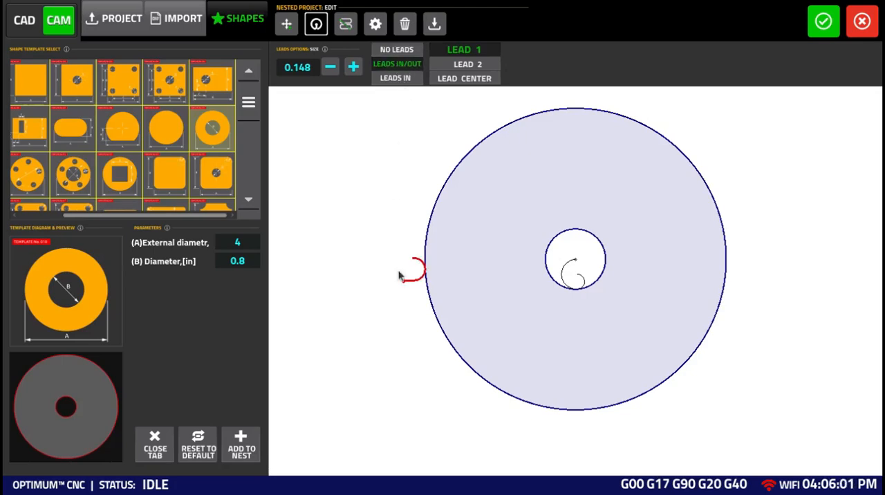
# Step: Select the inner hole, shift its lead to the right side, and try Lead 1 before returning to Lead Center
pyautogui.click(579, 268)
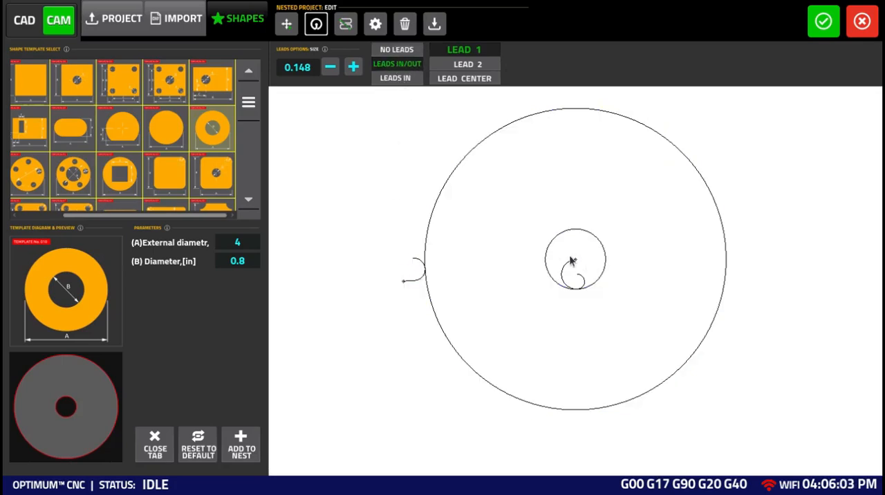
pyautogui.click(569, 253)
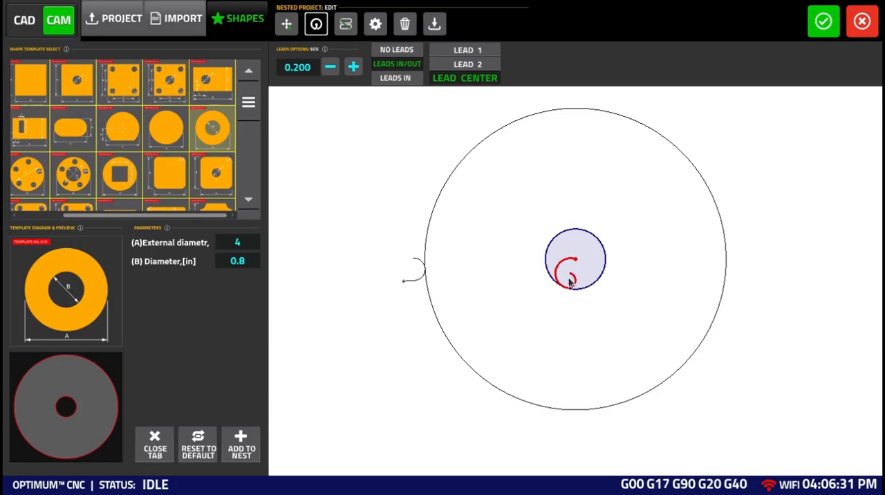
pyautogui.click(477, 49)
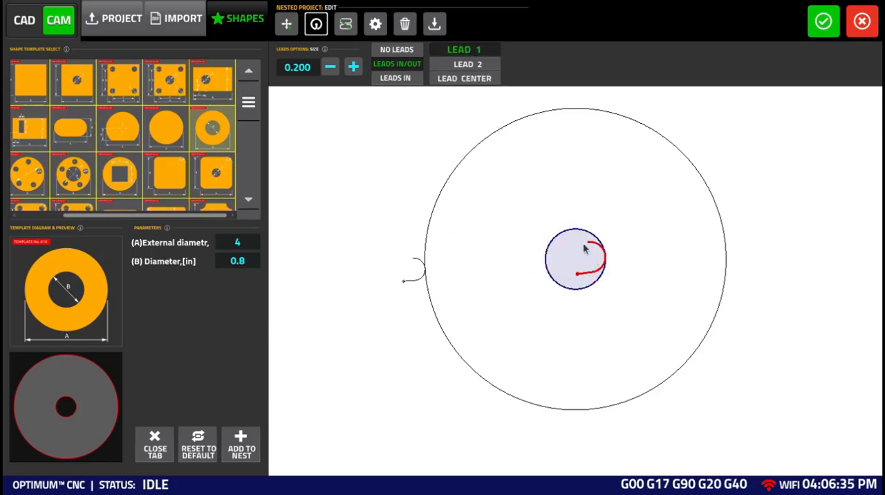
pyautogui.click(477, 82)
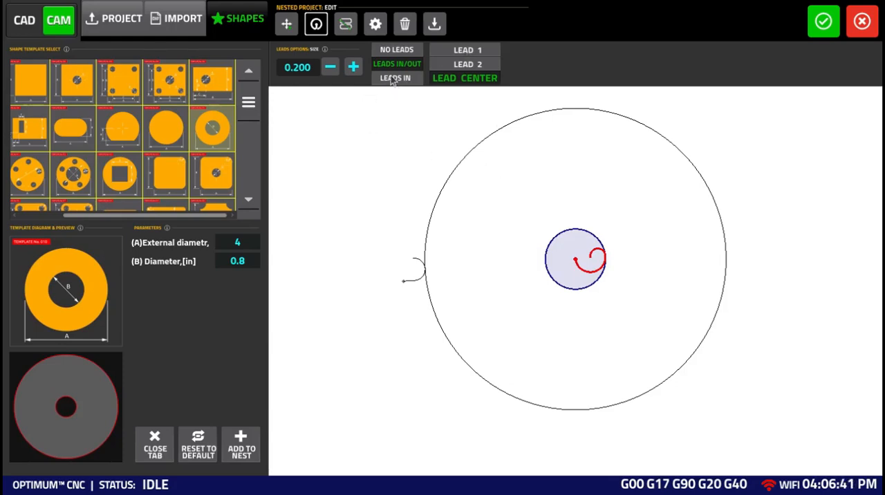
# Step: Try Leads In and No Leads on the inner hole, returning to Leads In
pyautogui.click(393, 79)
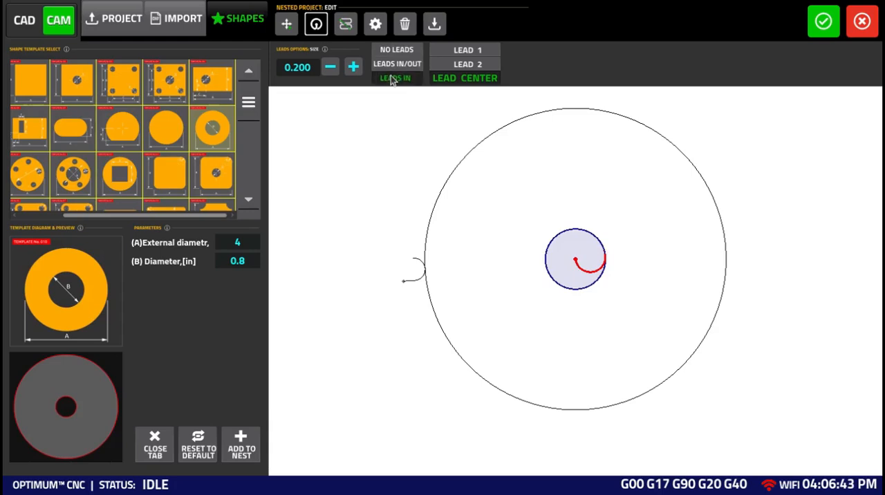
pyautogui.click(397, 55)
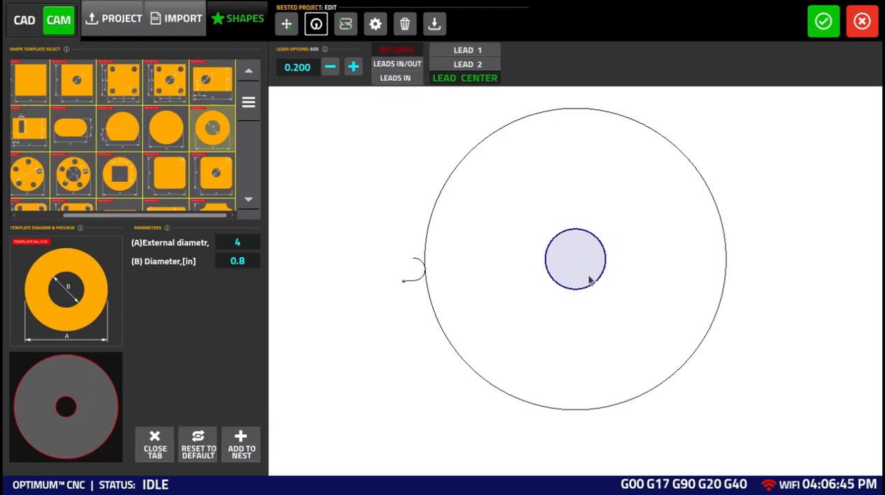
pyautogui.click(398, 78)
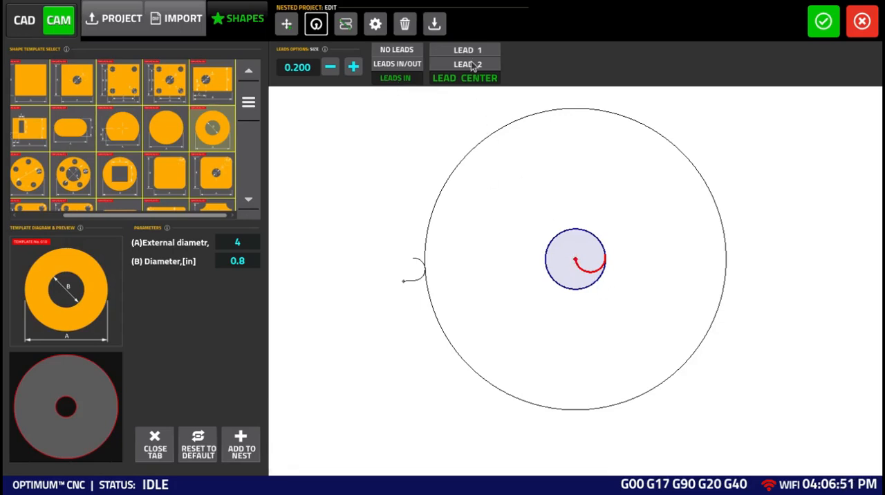
# Step: Compare Lead 2 and Lead 1 on the inner hole, and return it to Leads In/Out with Lead Center
pyautogui.click(448, 63)
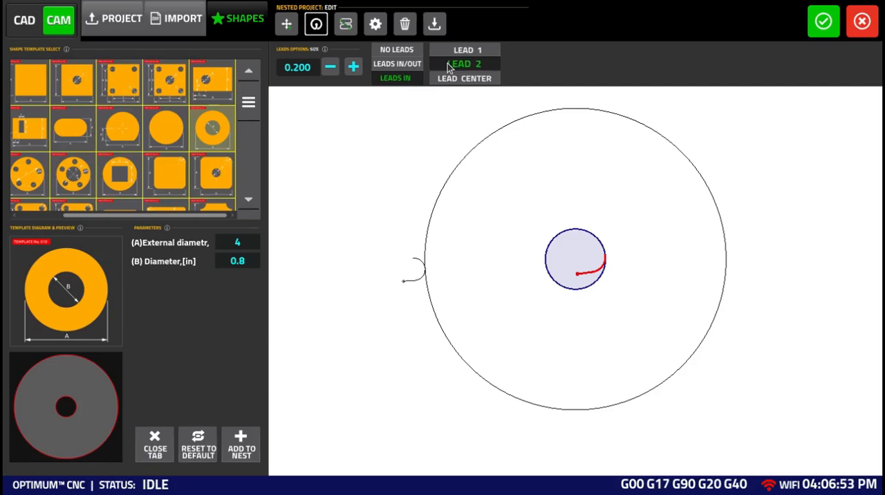
pyautogui.click(474, 51)
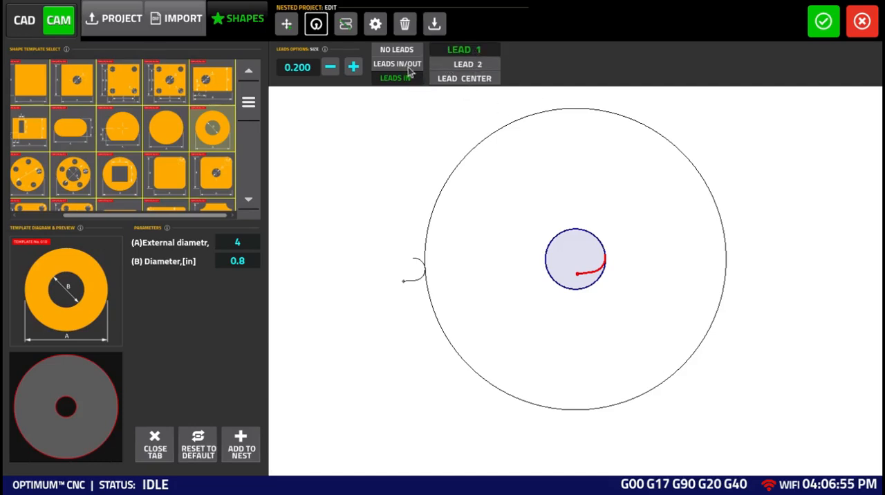
pyautogui.click(408, 68)
pyautogui.click(470, 63)
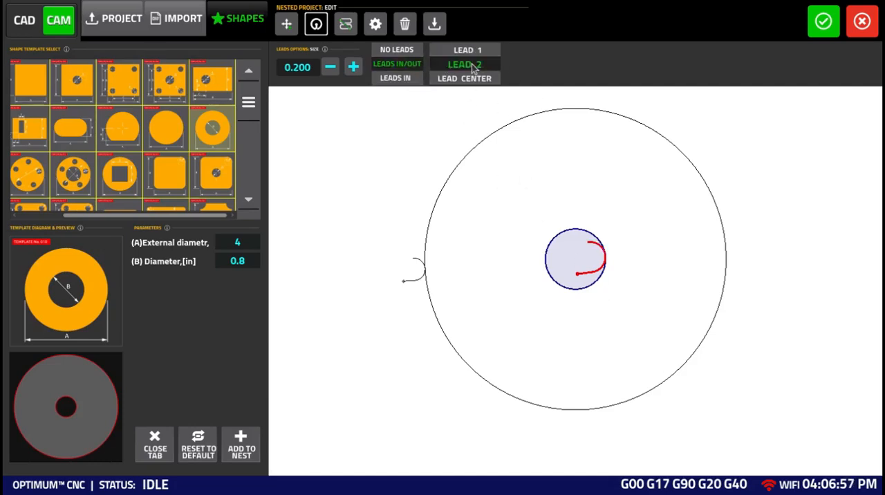
pyautogui.click(470, 51)
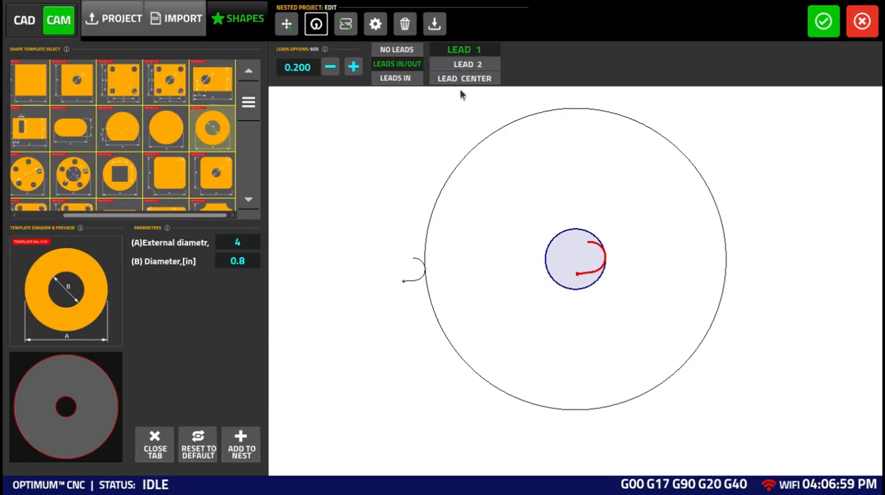
pyautogui.click(462, 79)
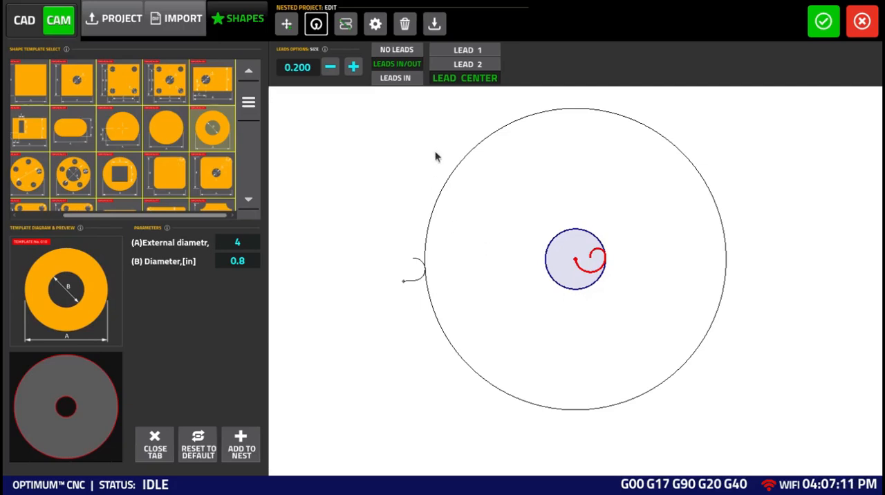
# Step: Move the inner hole's lead to the hole's left side and accept the nest to load its cutting program
pyautogui.moveTo(619, 276); pyautogui.dragTo(523, 285)
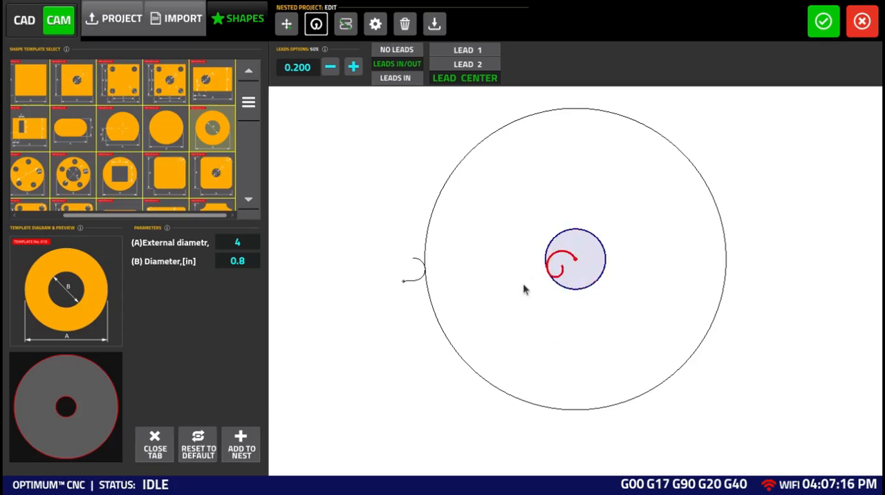
pyautogui.click(406, 289)
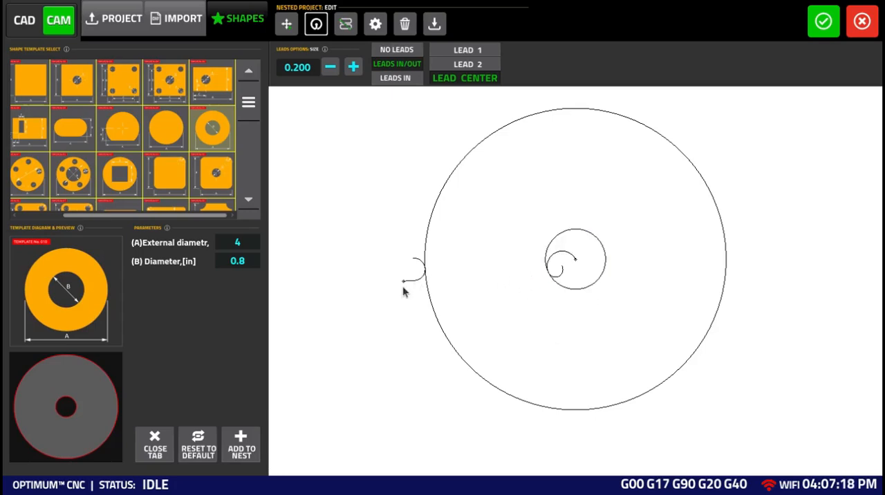
pyautogui.click(814, 29)
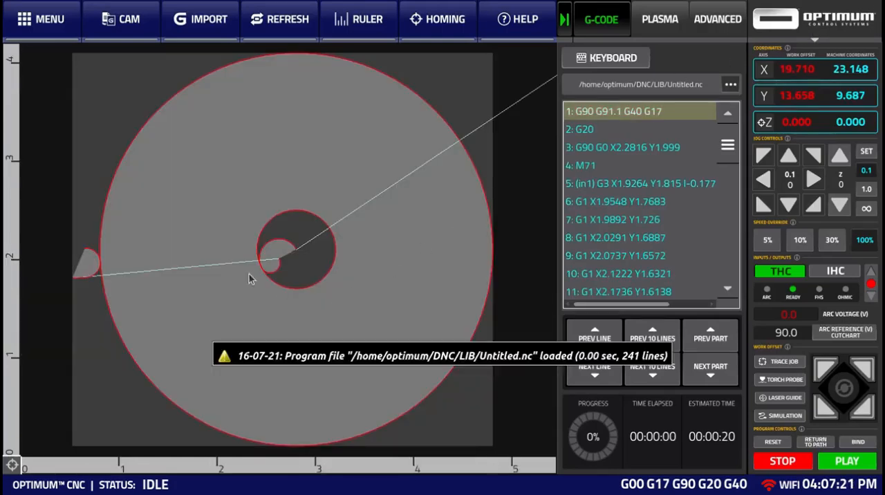